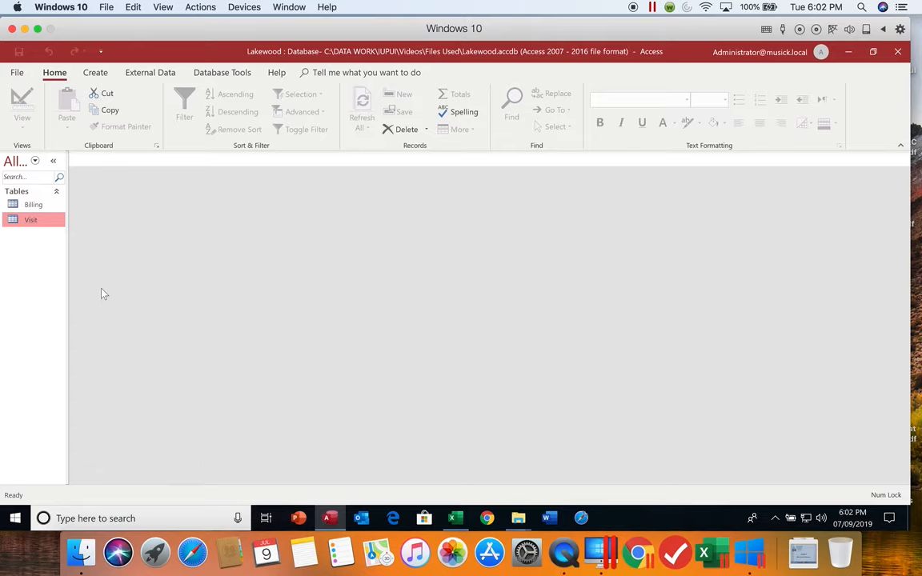
Step: Open the Visit table to view its fields and records, and close it again
{"action": "double_click", "coordinate": [31, 220]}
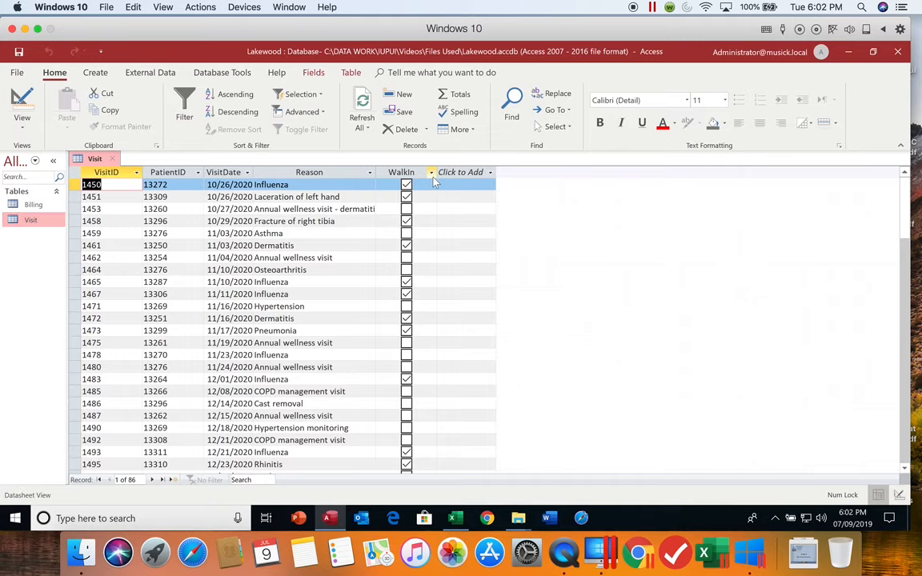
{"action": "left_click", "coordinate": [113, 158]}
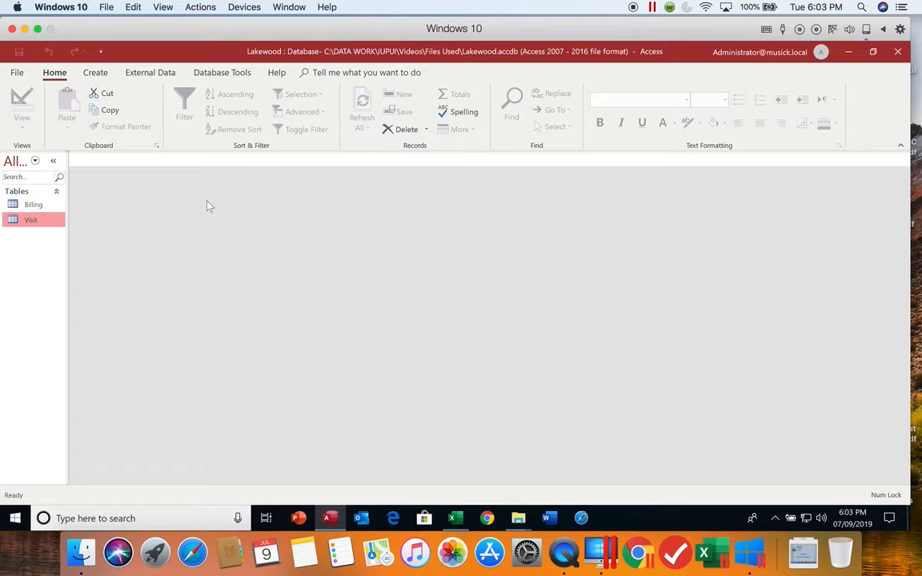
Step: Start a new query with the Simple Query Wizard and choose the Visit table as its source
{"action": "left_click", "coordinate": [97, 73]}
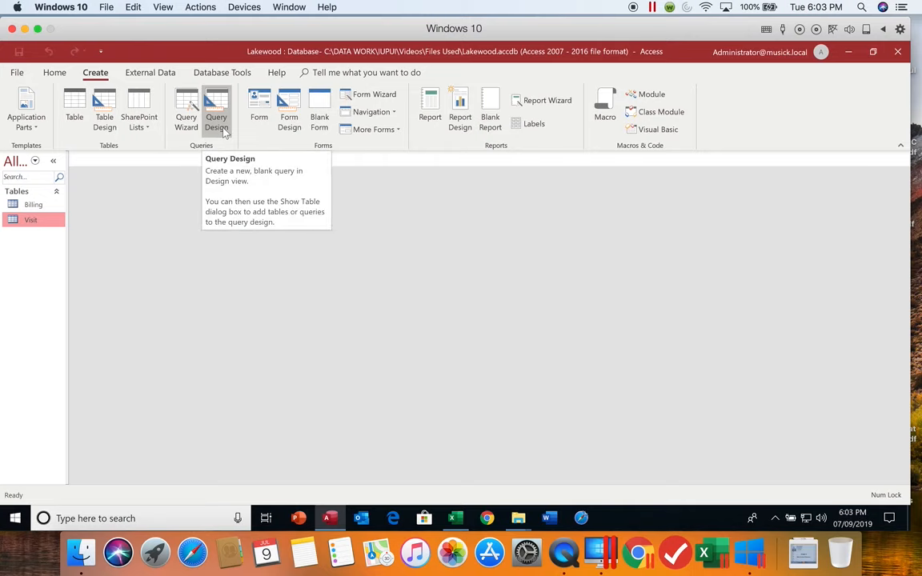
{"action": "left_click", "coordinate": [183, 128]}
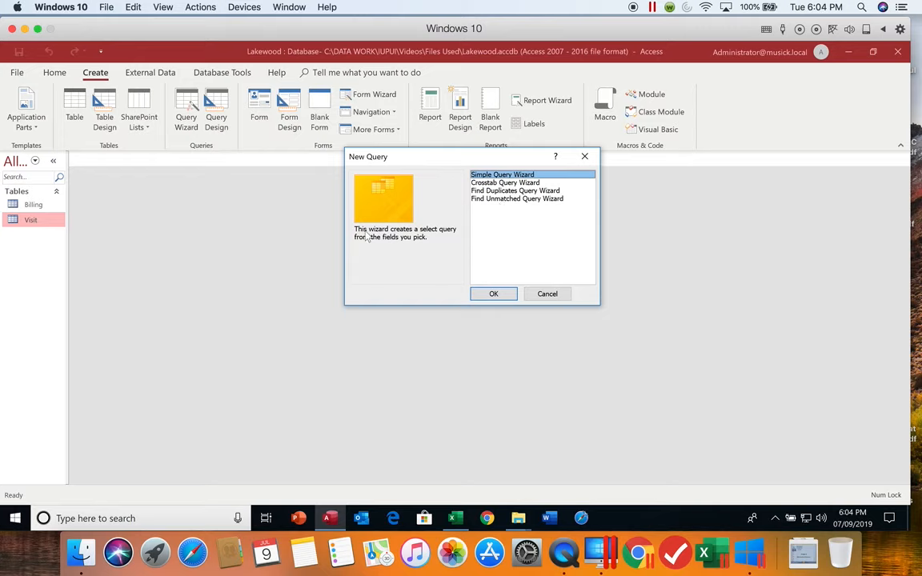
{"action": "left_click", "coordinate": [494, 294]}
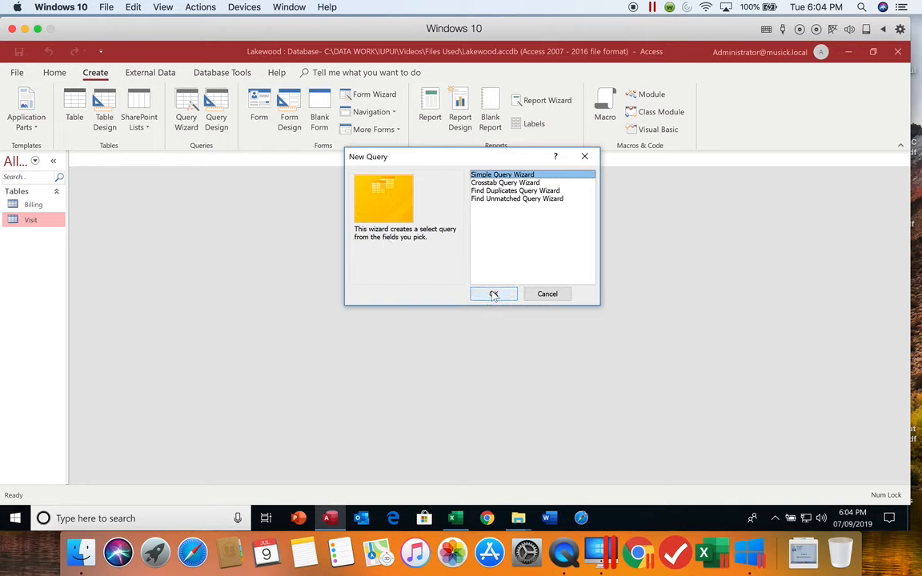
{"action": "left_click", "coordinate": [492, 176]}
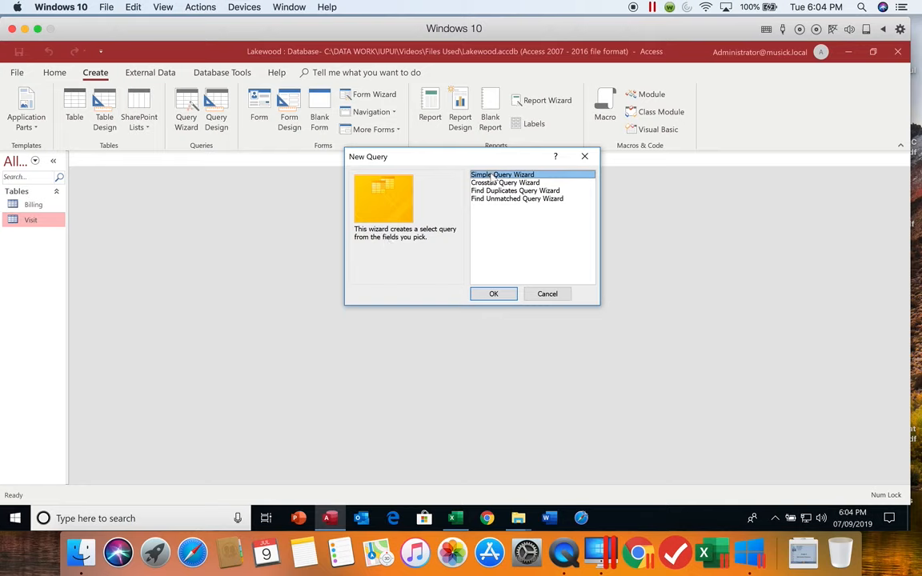
{"action": "left_click", "coordinate": [494, 295]}
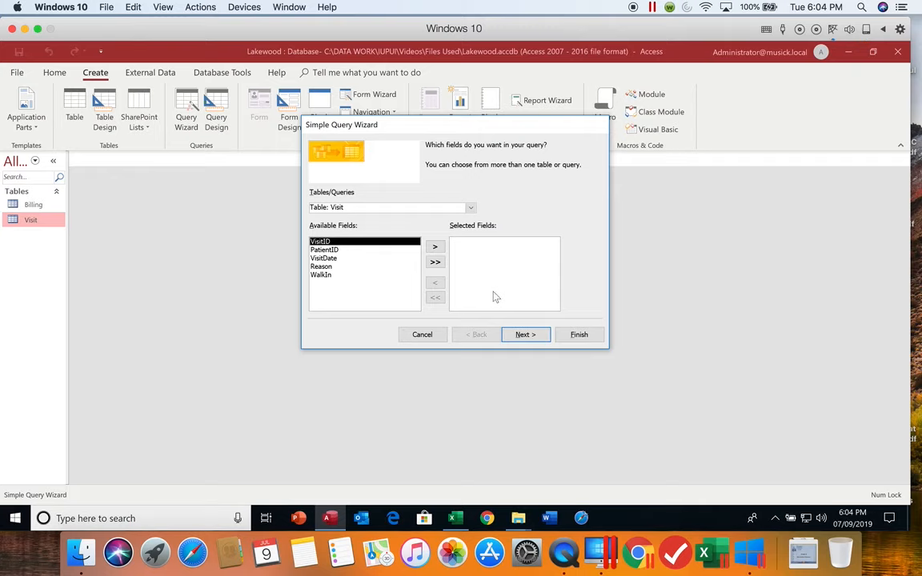
{"action": "left_click", "coordinate": [471, 208]}
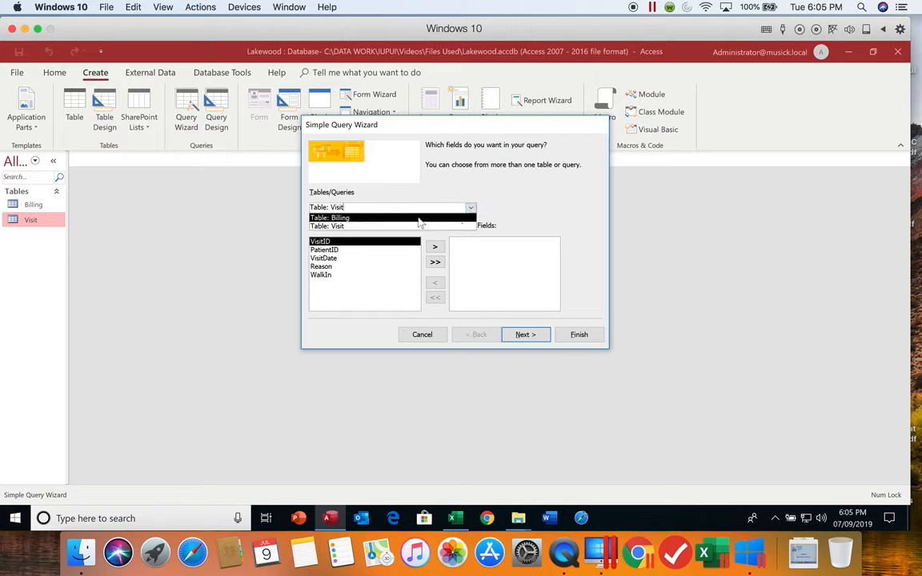
{"action": "left_click", "coordinate": [356, 226]}
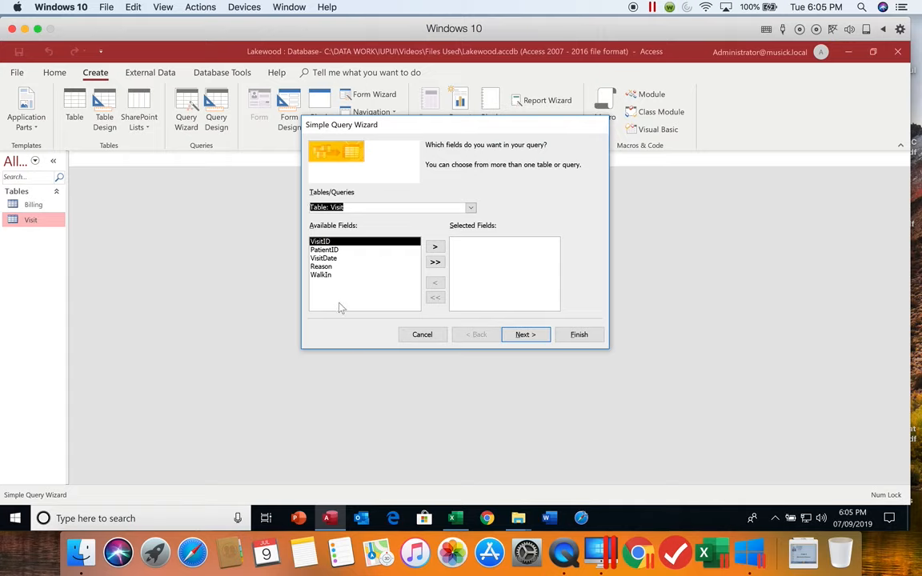
Step: Select only the VisitID, VisitDate and Reason fields for the query
{"action": "left_click", "coordinate": [436, 263]}
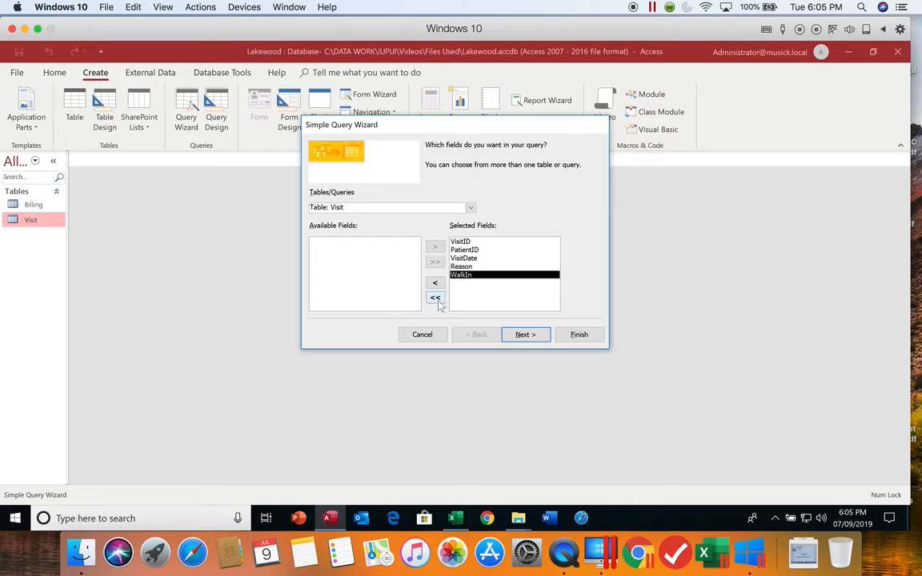
{"action": "left_click", "coordinate": [435, 299]}
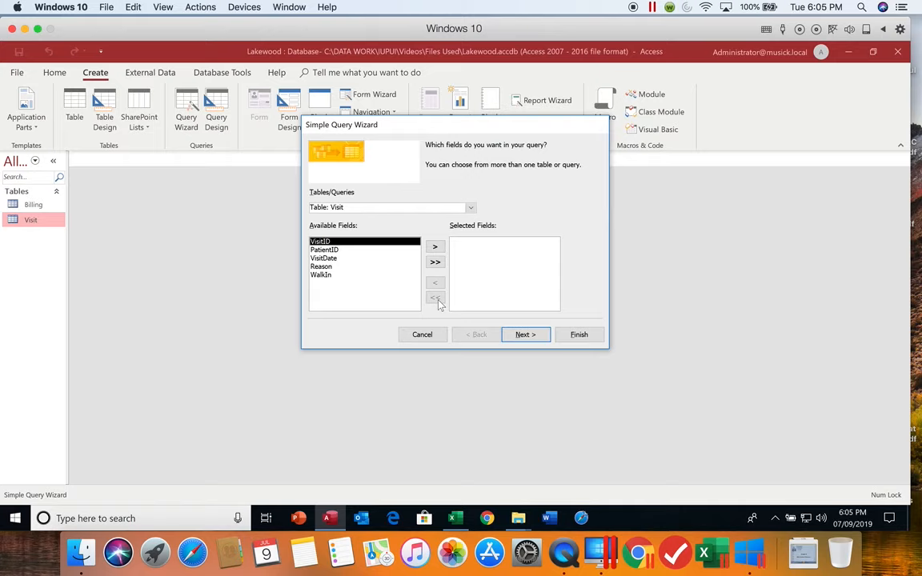
{"action": "left_click", "coordinate": [435, 248]}
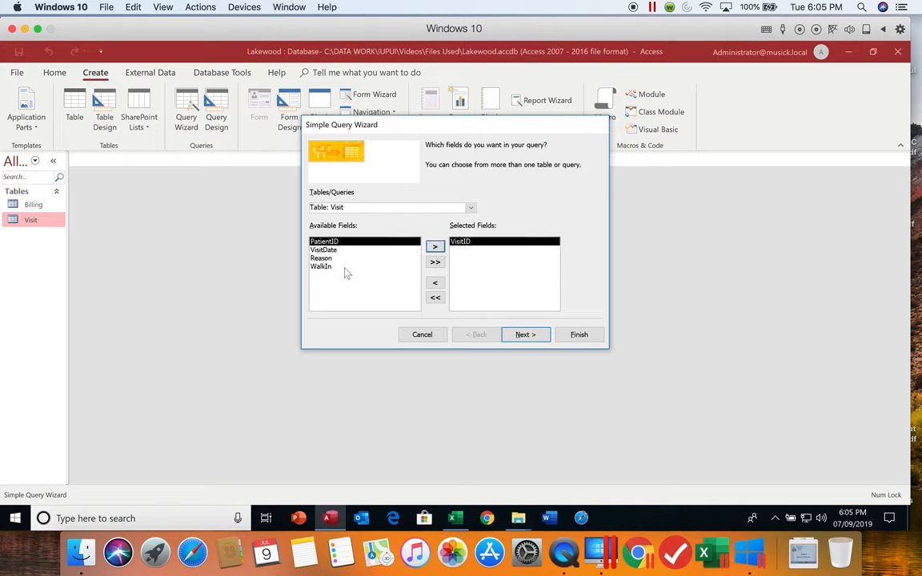
{"action": "left_click", "coordinate": [349, 267]}
{"action": "left_click", "coordinate": [434, 248]}
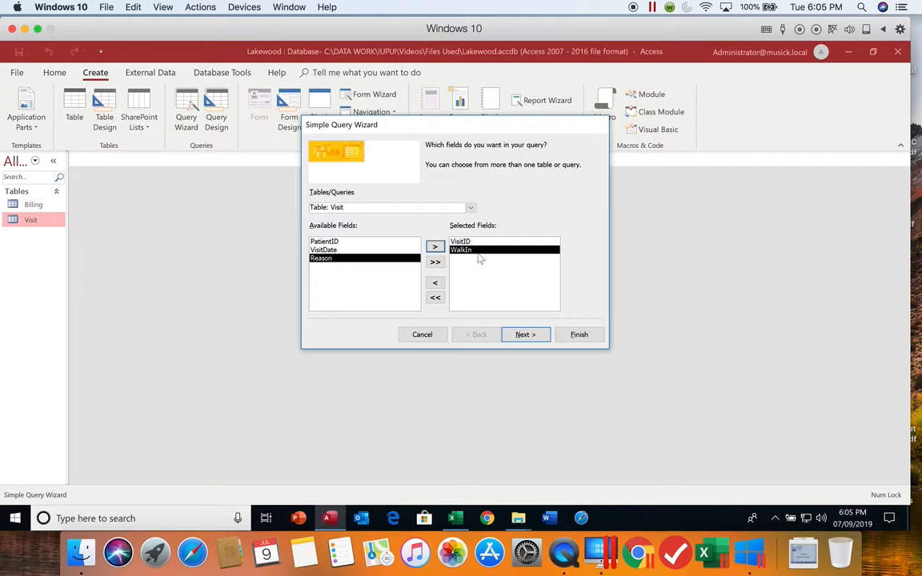
{"action": "left_click", "coordinate": [435, 284]}
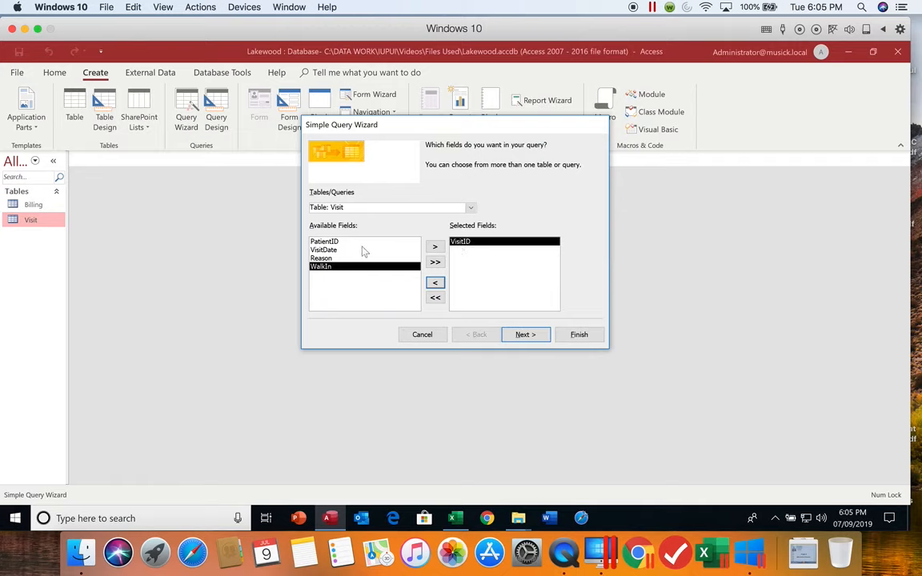
{"action": "left_click", "coordinate": [328, 250]}
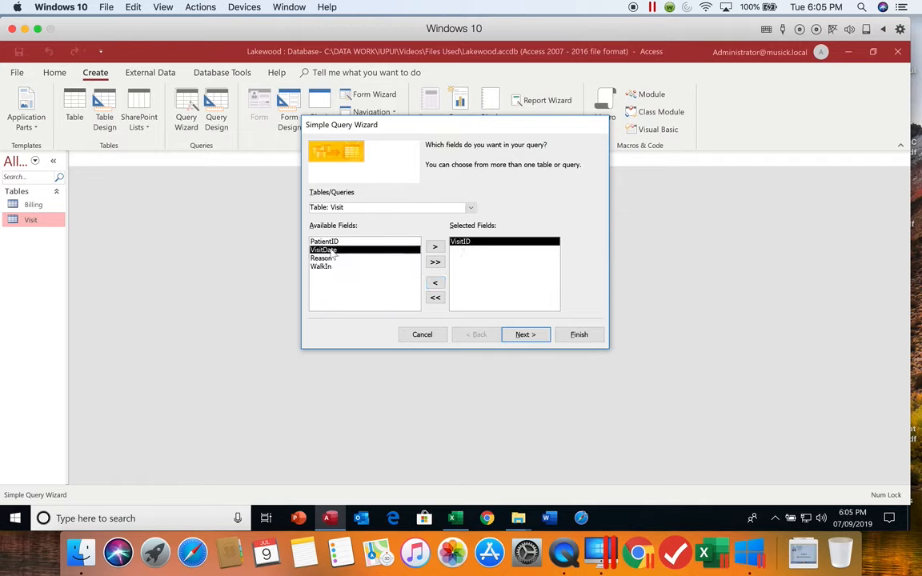
{"action": "left_click", "coordinate": [435, 249]}
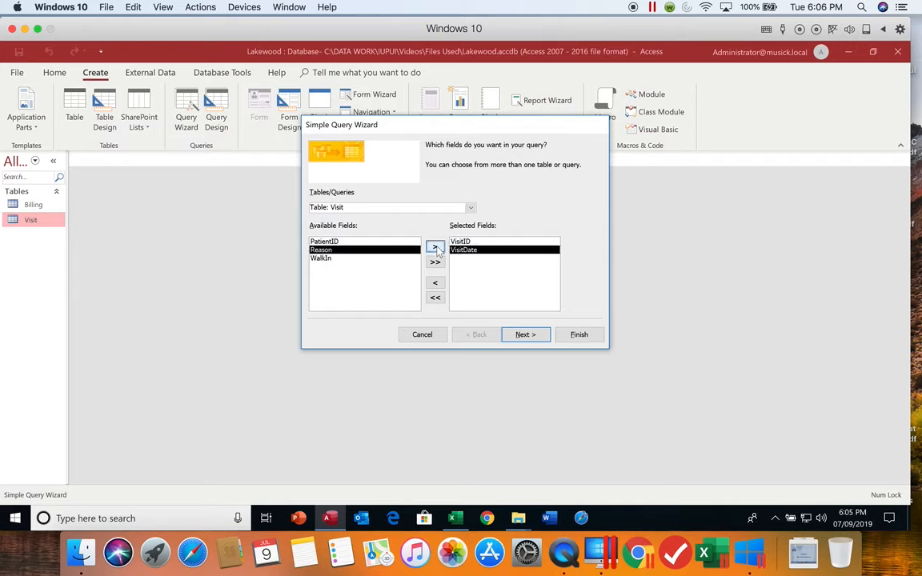
{"action": "left_click", "coordinate": [435, 248]}
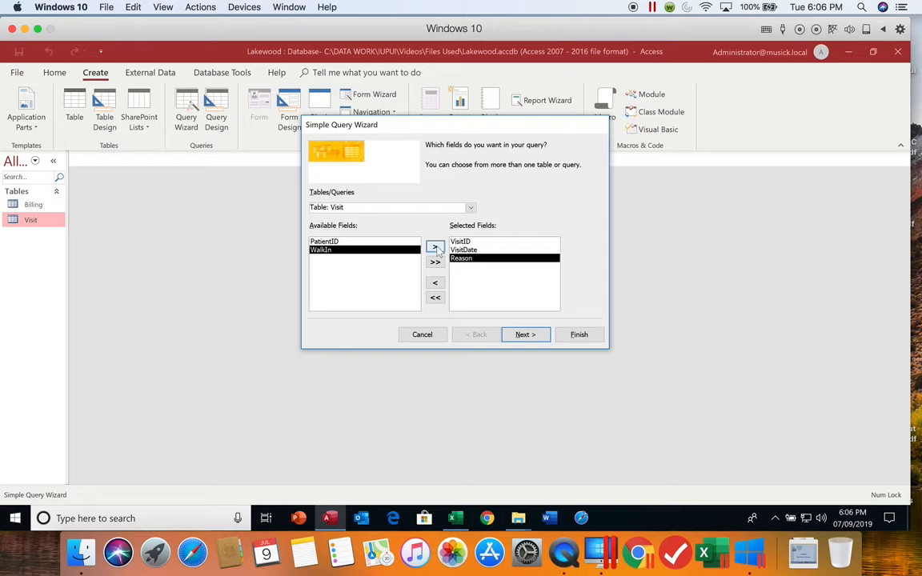
Step: Title the query VisitList and finish the wizard with the query opened to view its information
{"action": "left_click", "coordinate": [526, 335]}
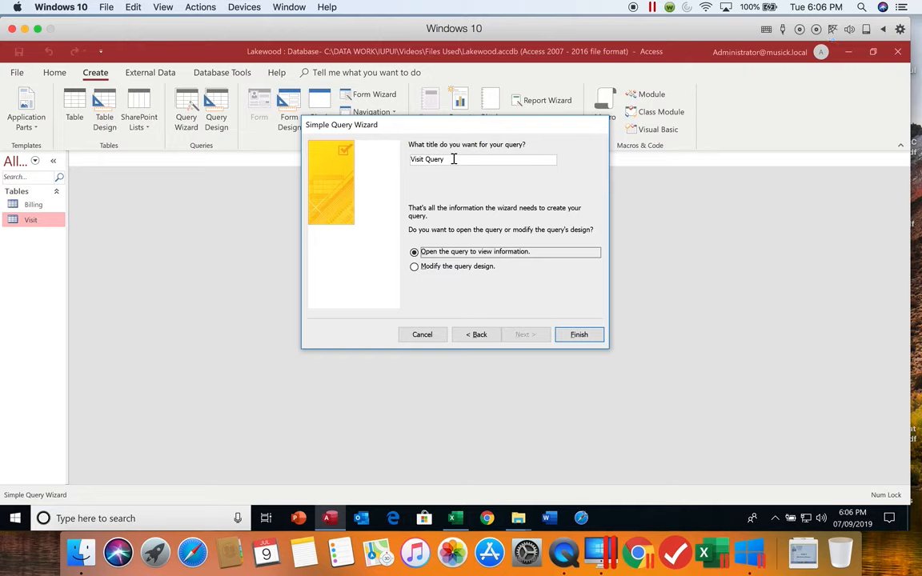
{"action": "left_click_drag", "start_coordinate": [452, 158], "coordinate": [392, 167]}
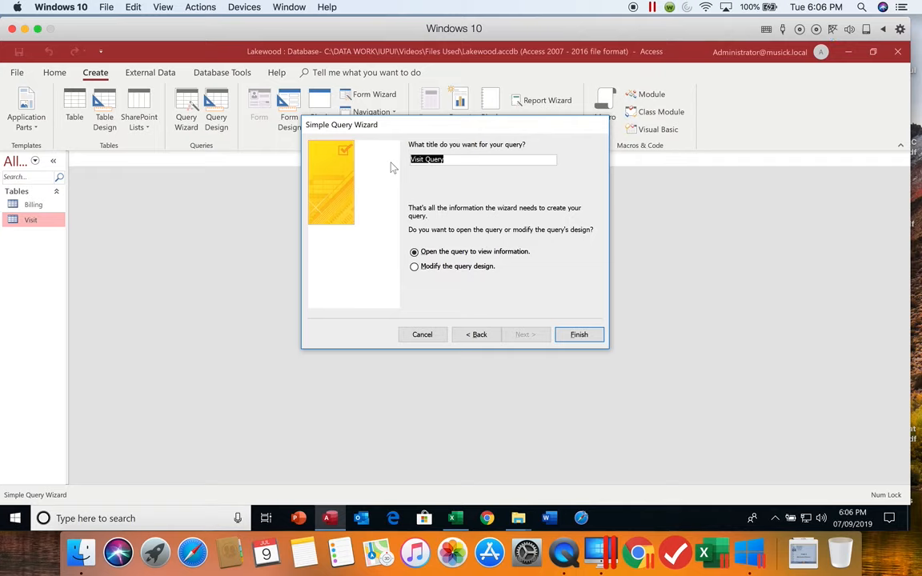
{"action": "type", "text": "VisitList"}
{"action": "left_click", "coordinate": [580, 335]}
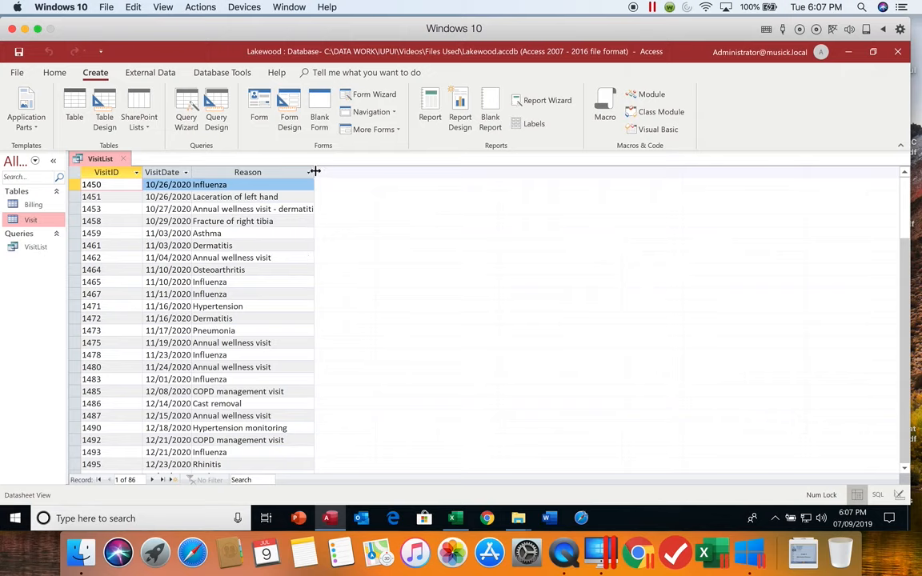
Step: Fit the Reason column to its contents and change the "Laceration of left hand" visit date to 10/27/2020
{"action": "double_click", "coordinate": [315, 172]}
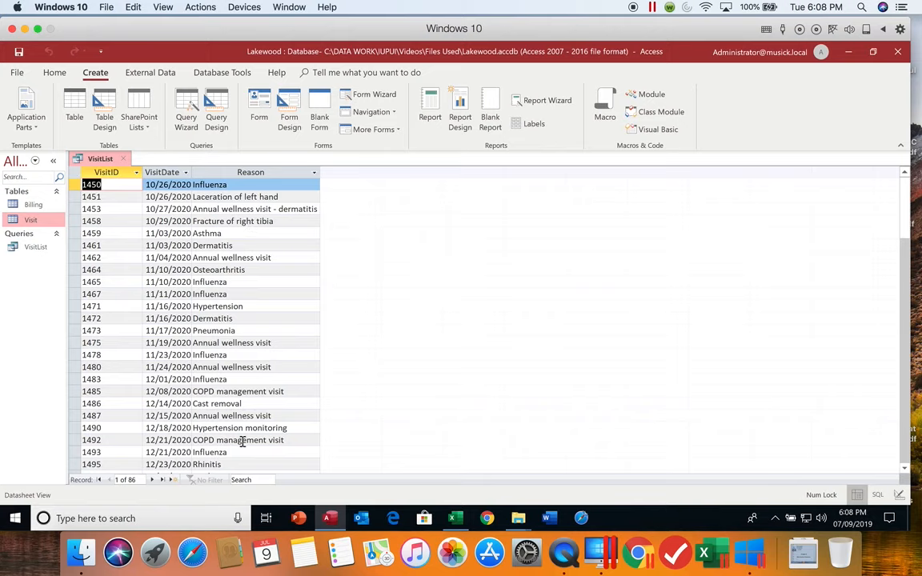
{"action": "left_click", "coordinate": [165, 196]}
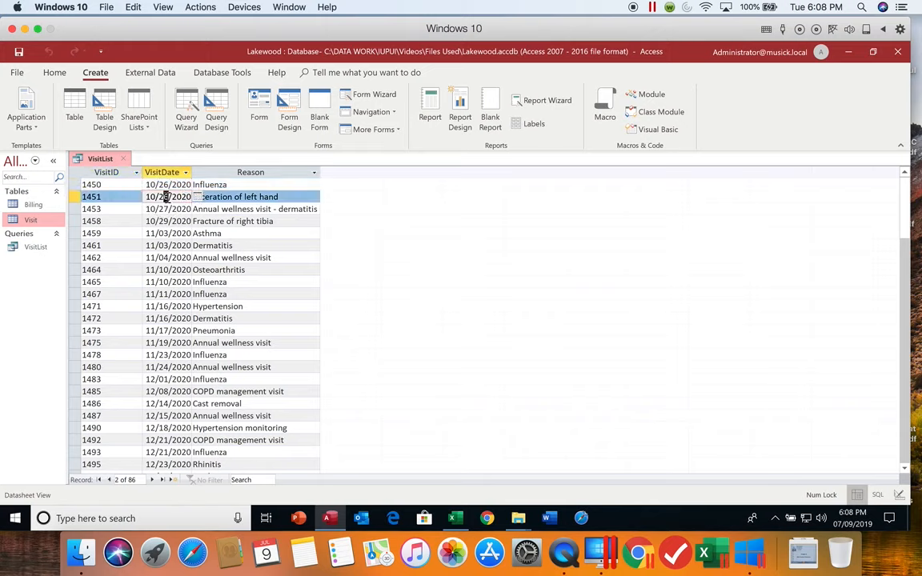
{"action": "type", "text": "7"}
{"action": "key", "text": "Tab"}
{"action": "key", "text": "Tab"}
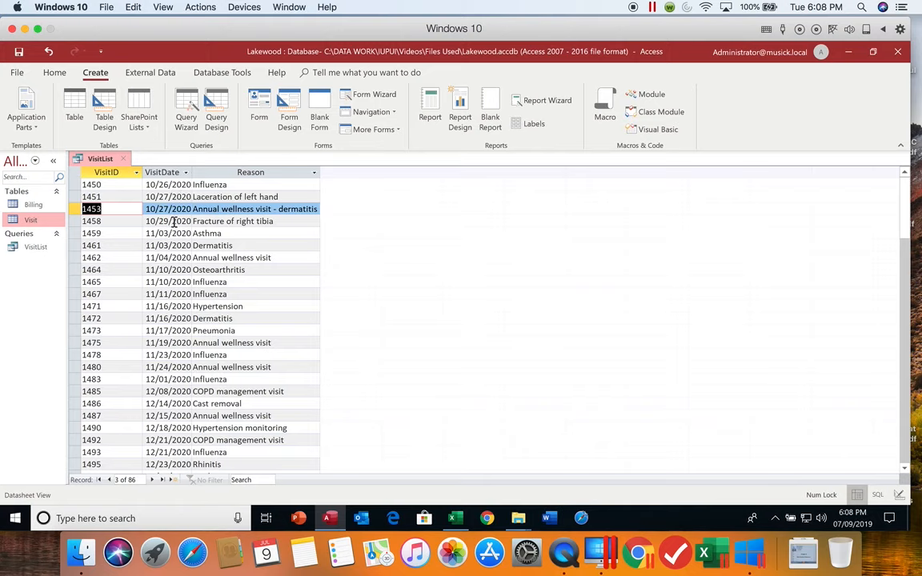
Step: Try sorting the query results by VisitDate from oldest to newest and by VisitID ascending, and remove the sorts
{"action": "left_click", "coordinate": [185, 173]}
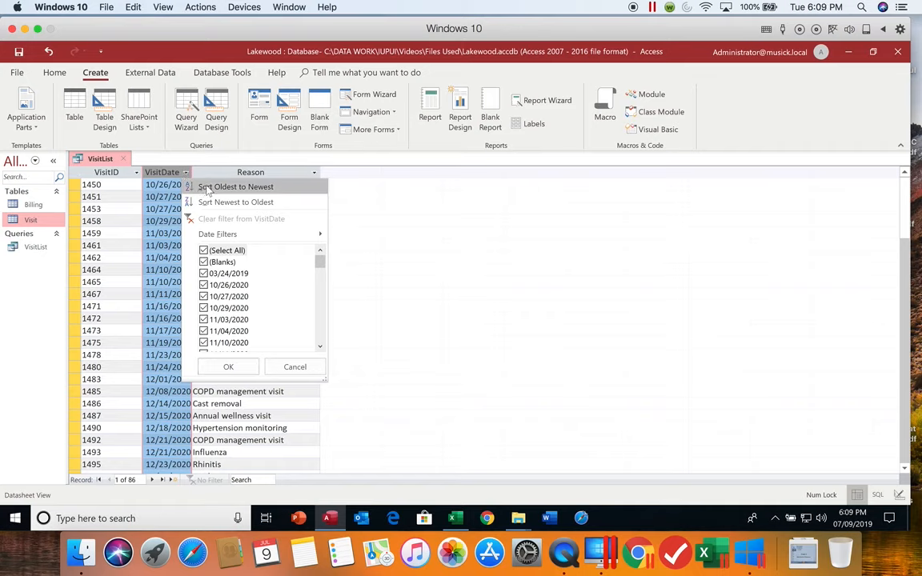
{"action": "left_click", "coordinate": [208, 187]}
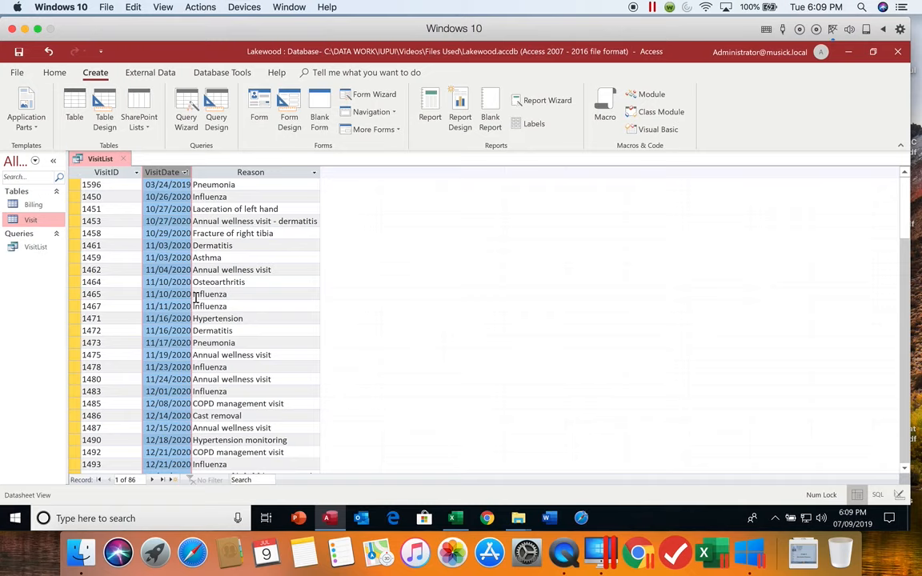
{"action": "left_click", "coordinate": [55, 73]}
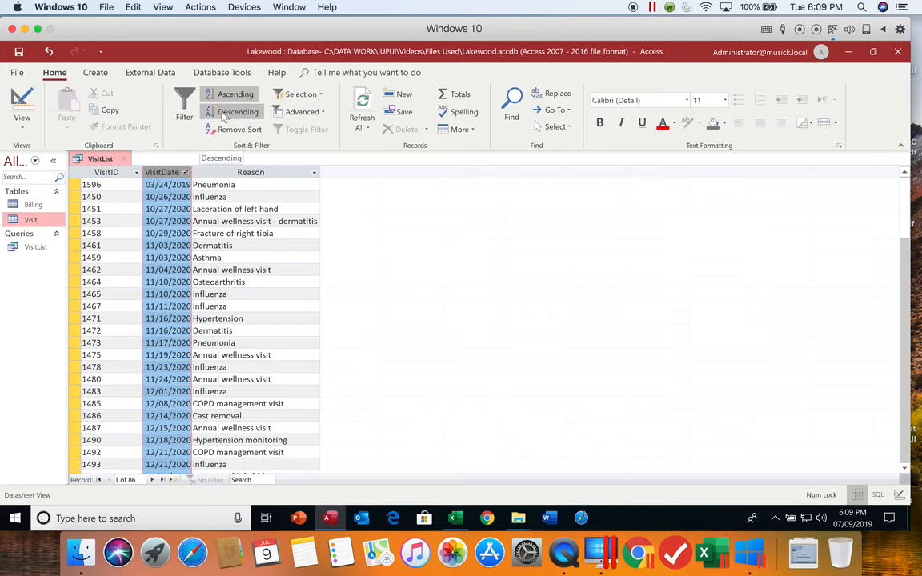
{"action": "left_click", "coordinate": [108, 174]}
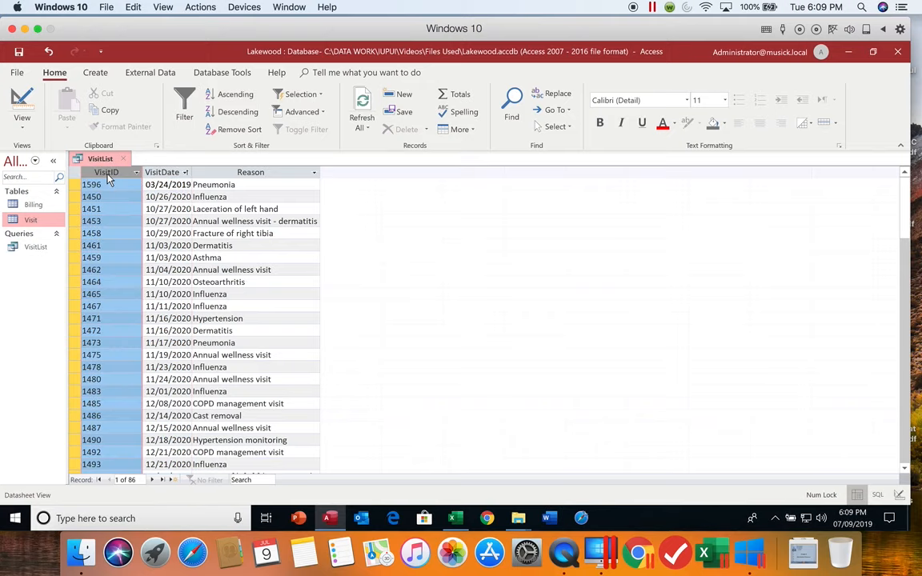
{"action": "left_click", "coordinate": [236, 97]}
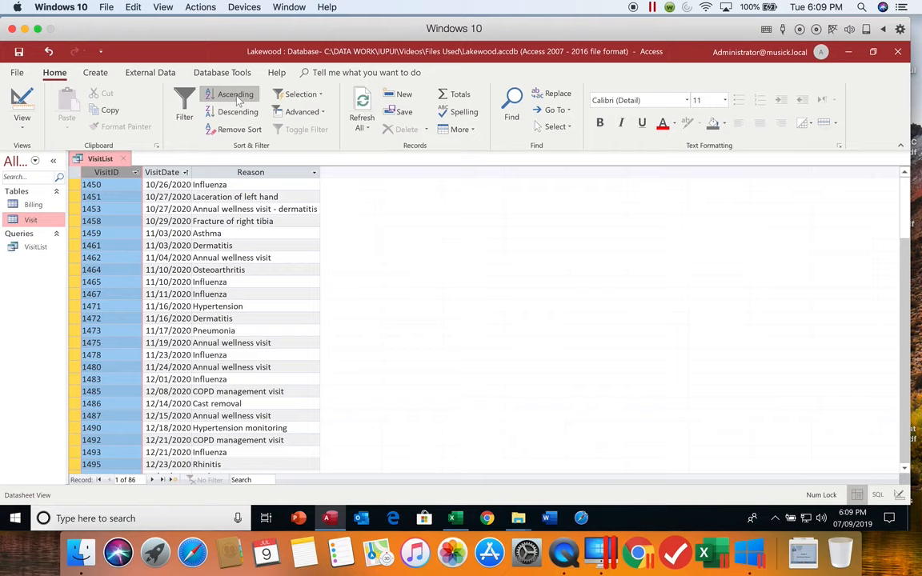
{"action": "left_click", "coordinate": [238, 129]}
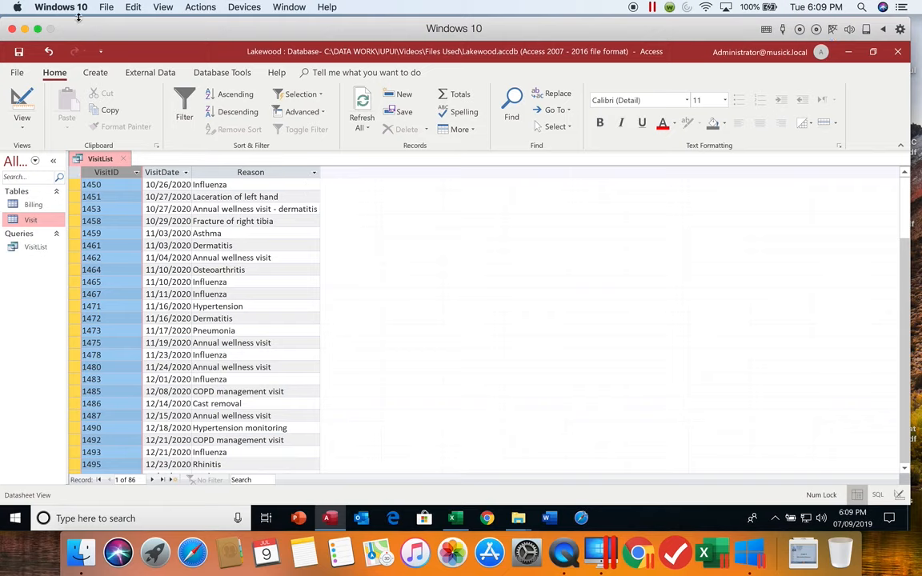
Step: Save the VisitList query and close it
{"action": "left_click", "coordinate": [20, 51]}
{"action": "left_click", "coordinate": [124, 160]}
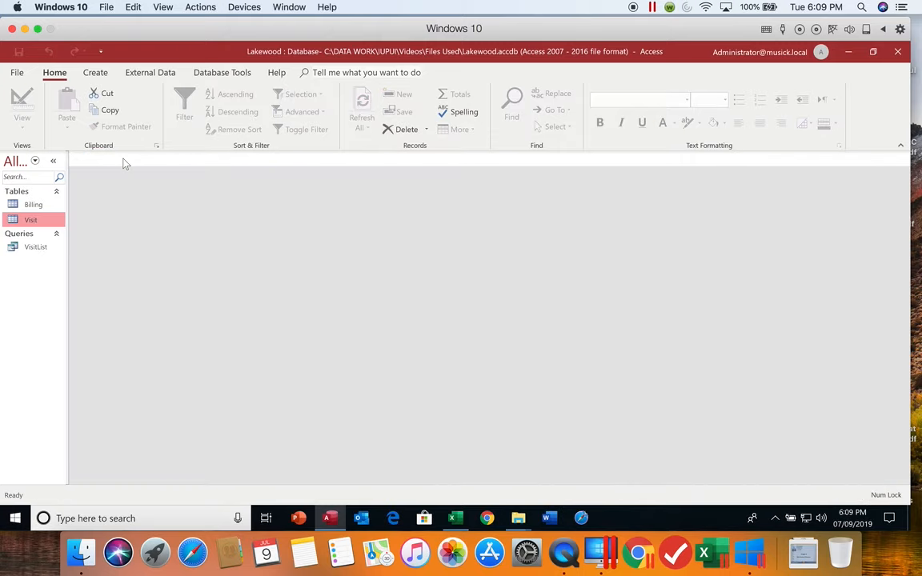